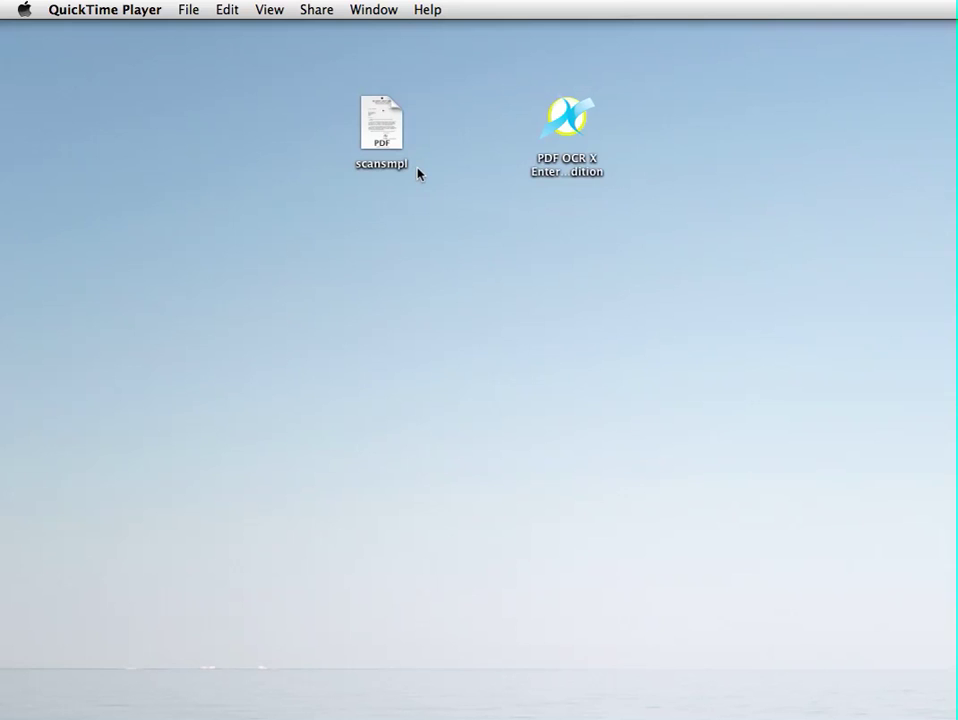
Open the scansmpl PDF from the desktop, shrink its window to fit the screen, and try selecting text in the letter.
{"action": "double_click", "coordinate": [389, 137]}
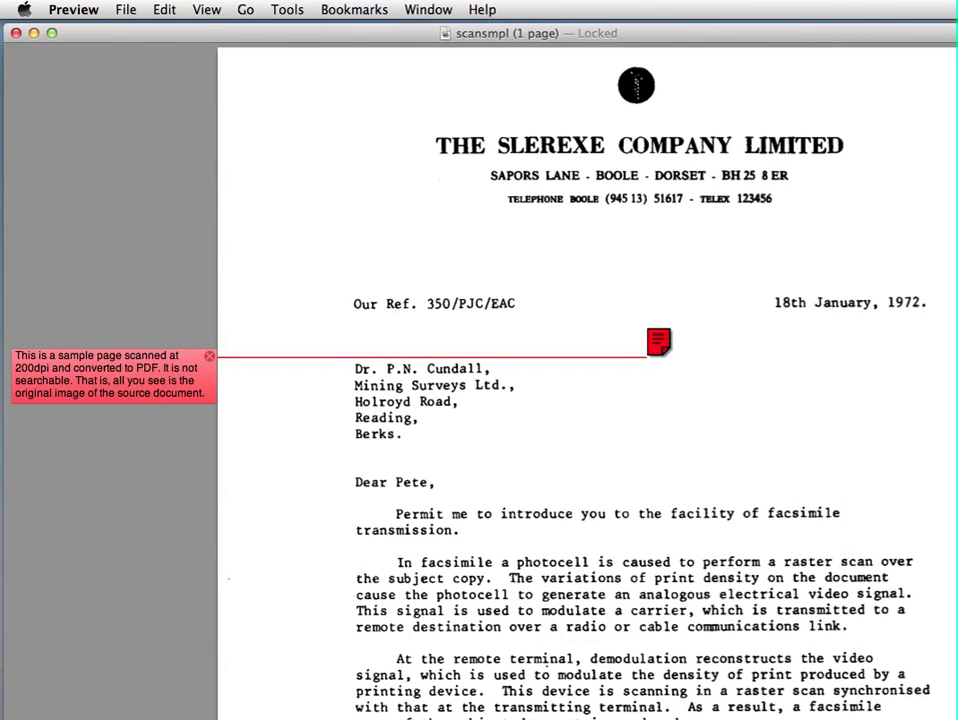
{"action": "left_click_drag", "start_coordinate": [957, 719], "coordinate": [778, 684]}
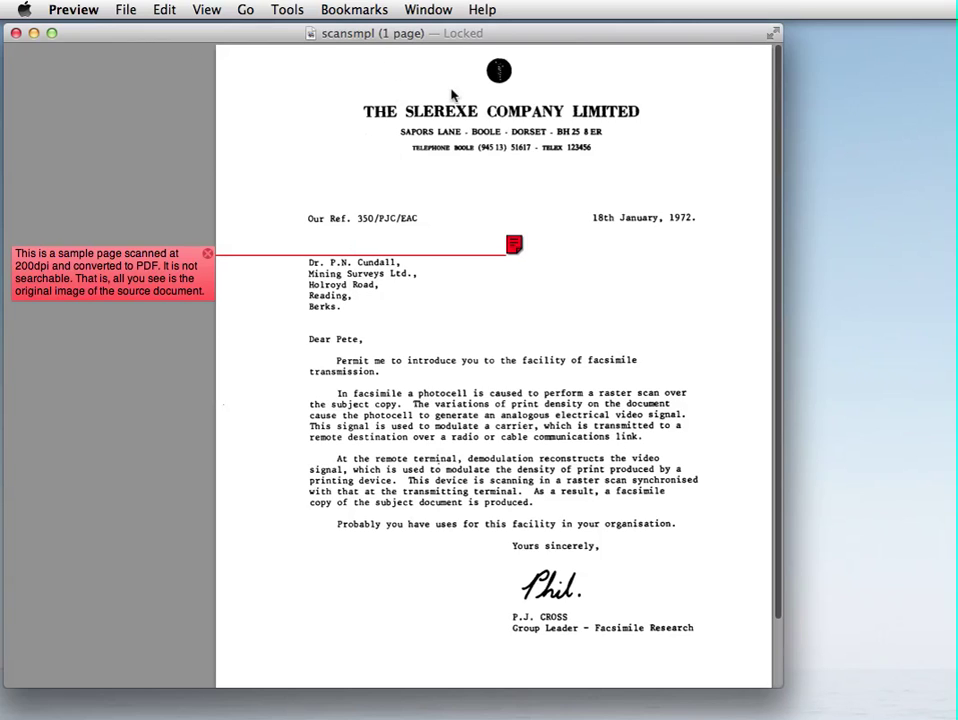
{"action": "left_click", "coordinate": [337, 296]}
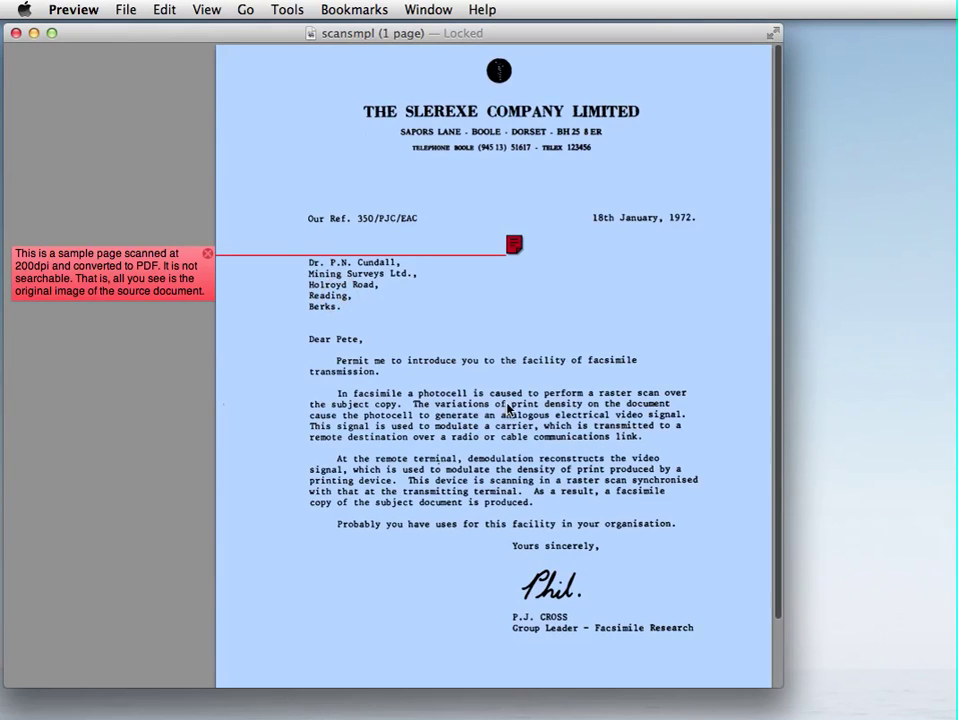
{"action": "left_click", "coordinate": [430, 345]}
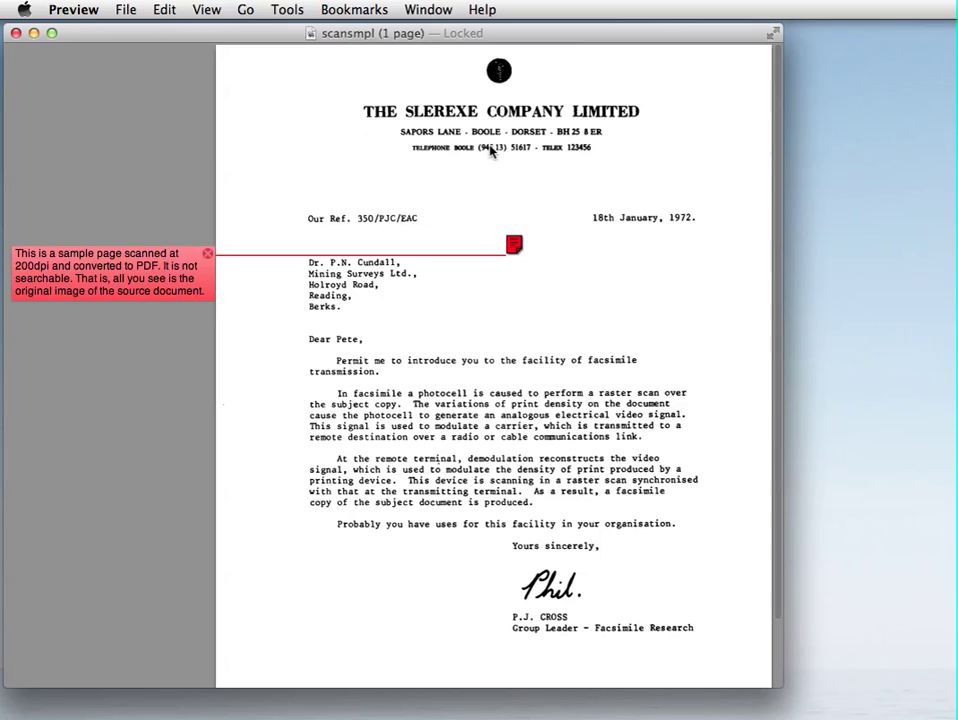
Search the scanned scansmpl document for "facsimile" and close the document.
{"action": "key", "text": "super+f"}
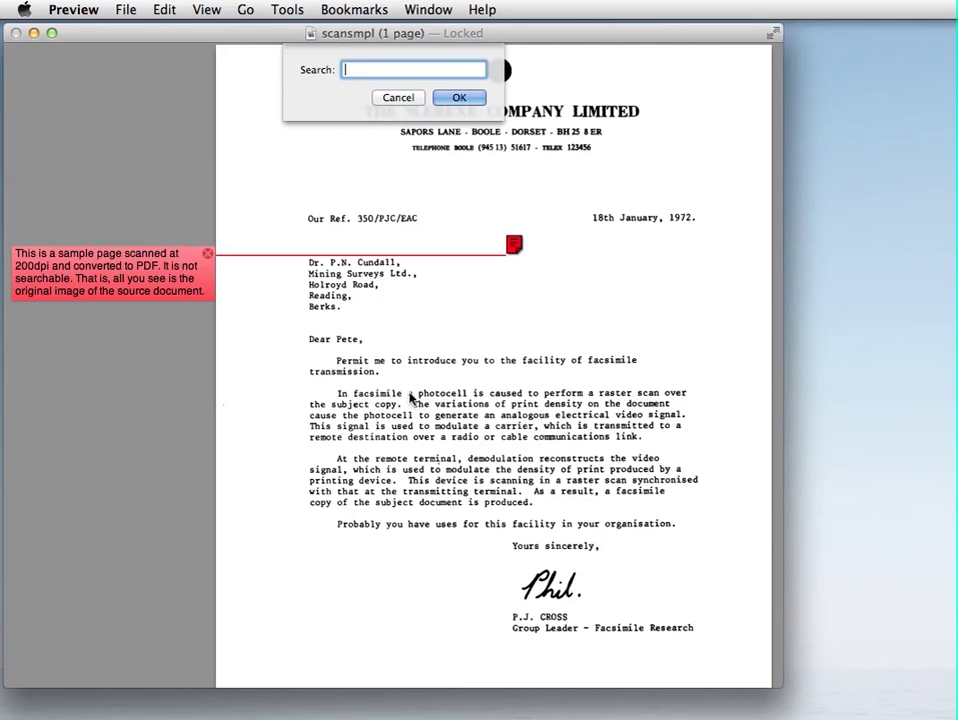
{"action": "type", "text": "facsimile"}
{"action": "key", "text": "Return"}
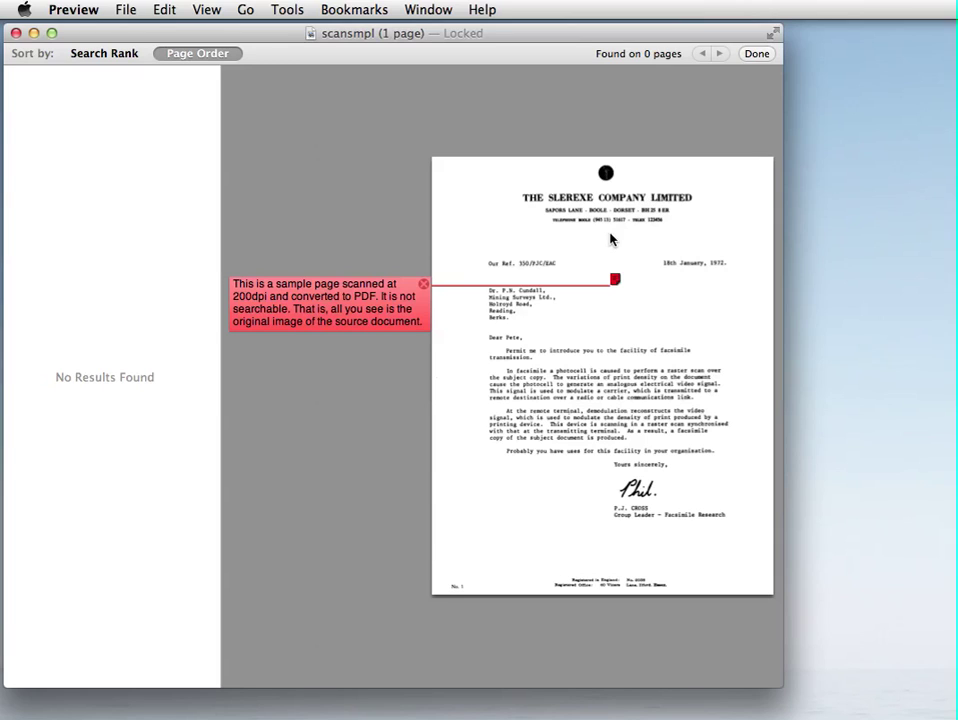
{"action": "left_click", "coordinate": [16, 34]}
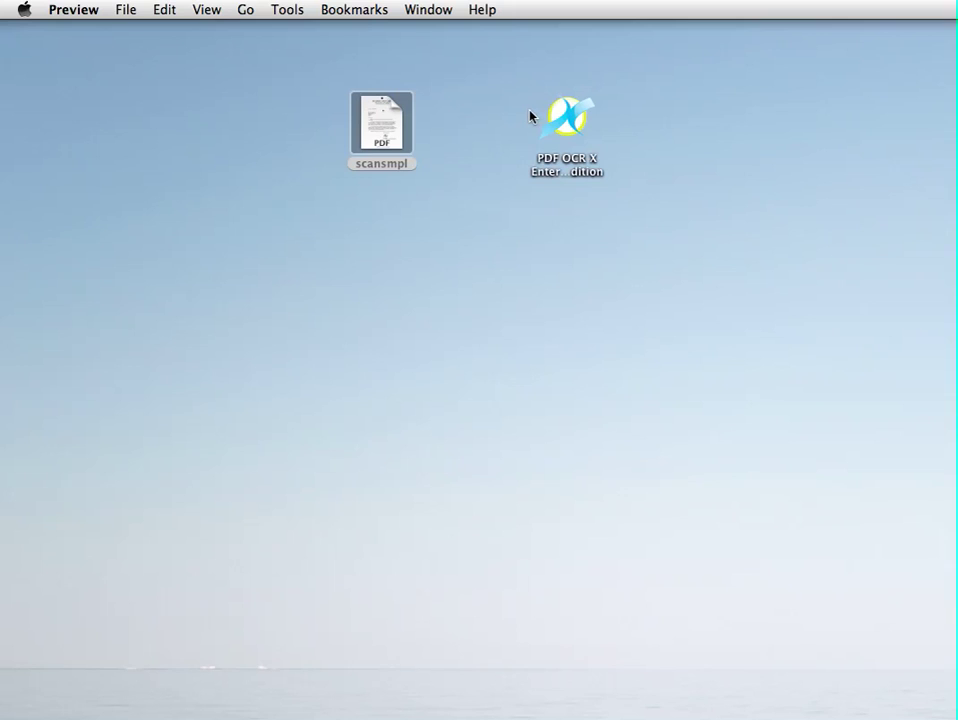
Convert scansmpl.pdf with PDF OCR X to a searchable PDF in English, all pages, with Desktop as the output folder.
{"action": "left_click_drag", "start_coordinate": [384, 136], "coordinate": [566, 125]}
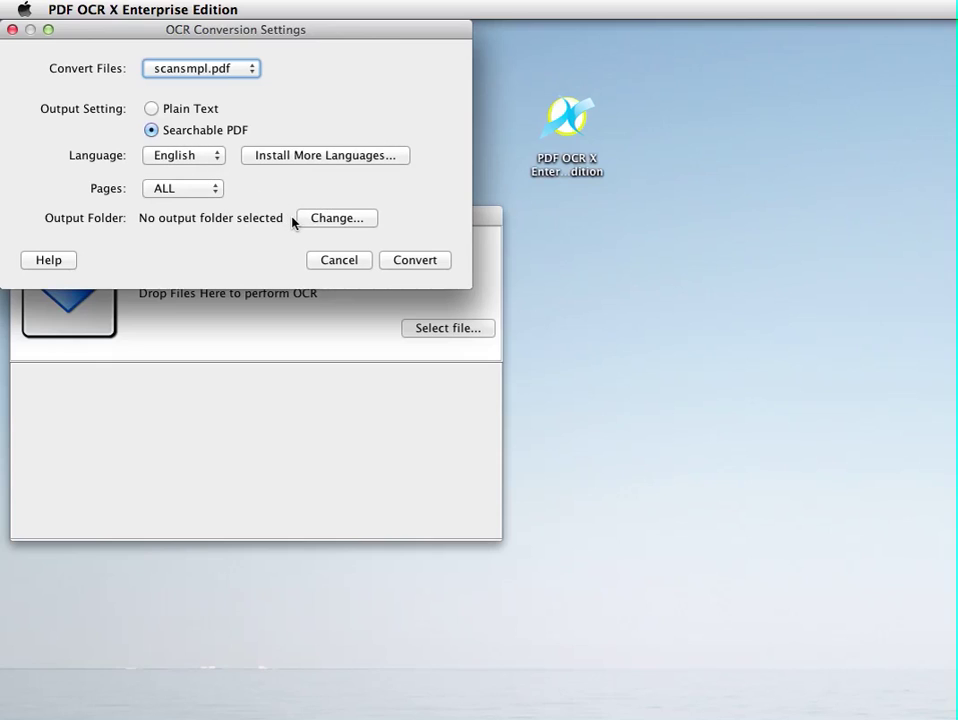
{"action": "left_click", "coordinate": [411, 262]}
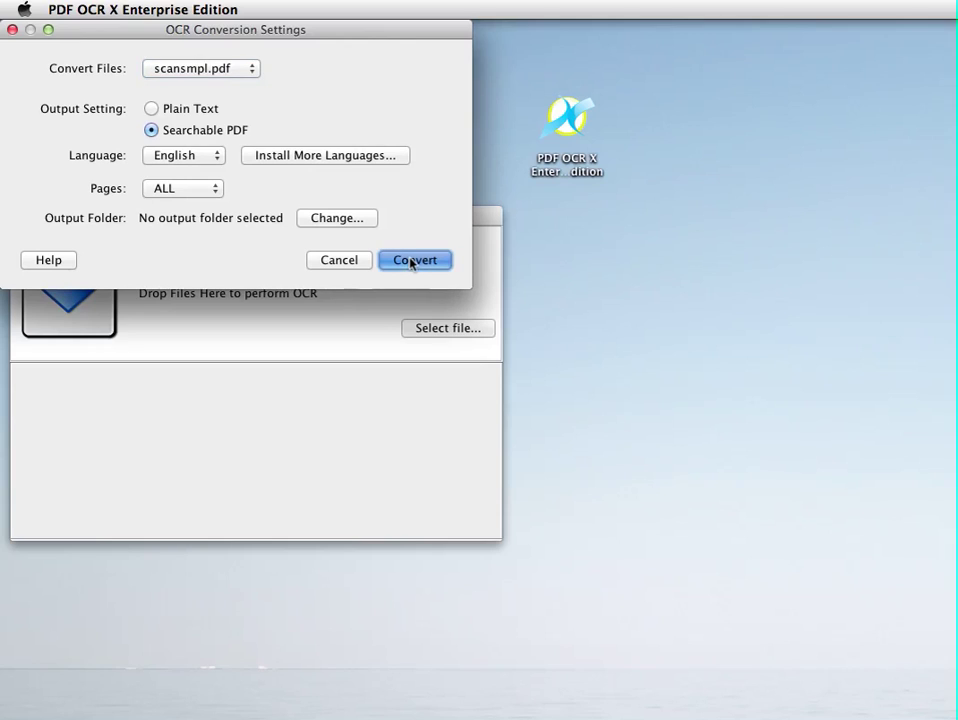
{"action": "left_click_drag", "start_coordinate": [950, 258], "coordinate": [390, 231]}
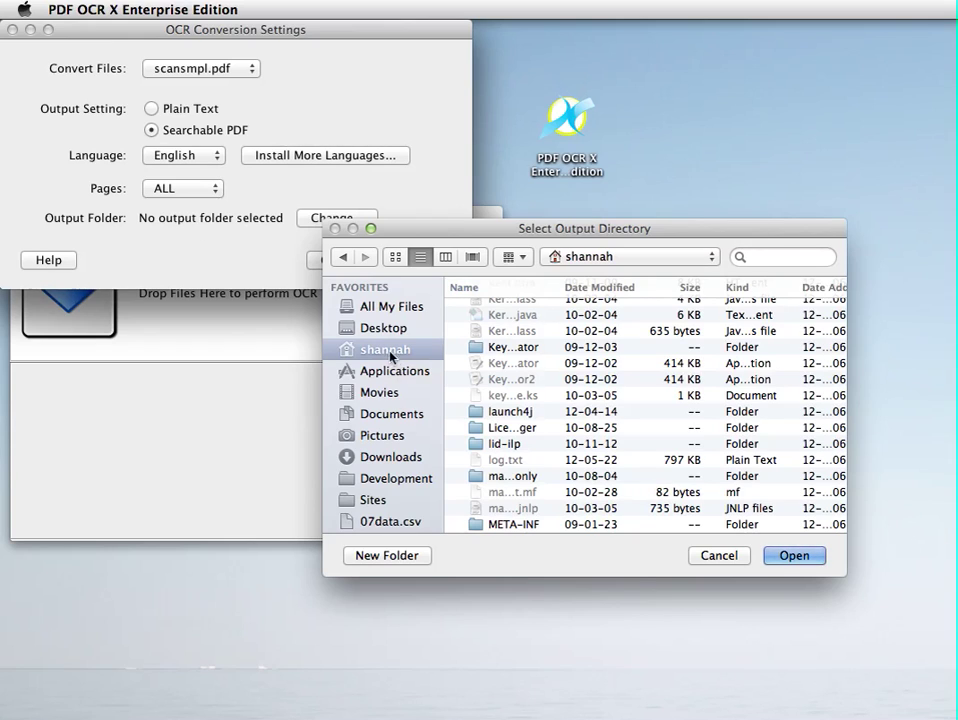
{"action": "left_click", "coordinate": [384, 328]}
{"action": "left_click", "coordinate": [797, 559]}
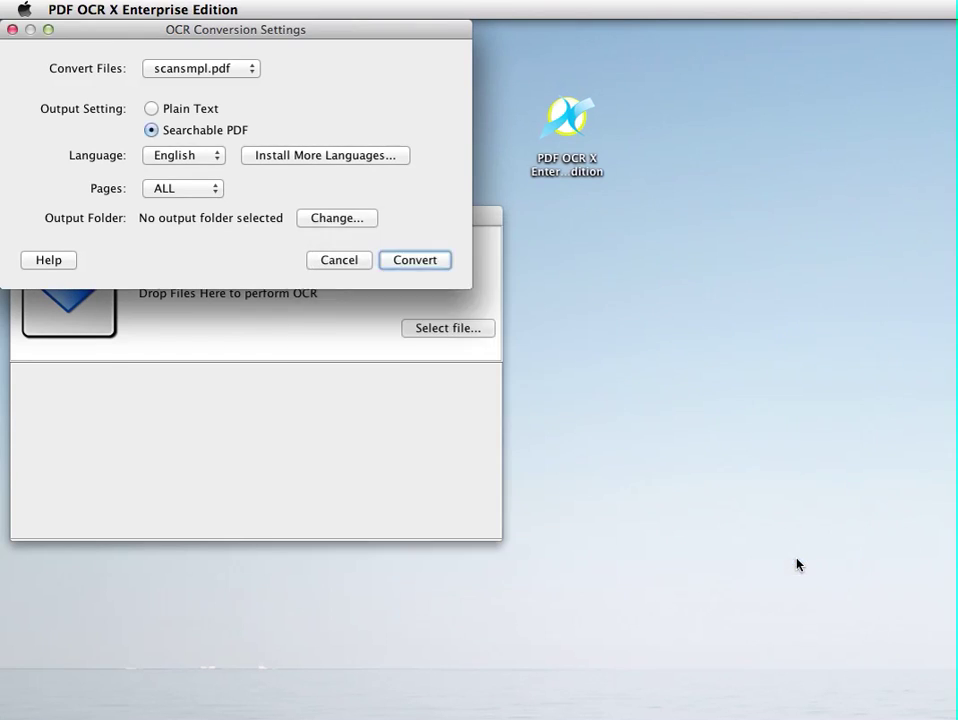
{"action": "key", "text": "Return"}
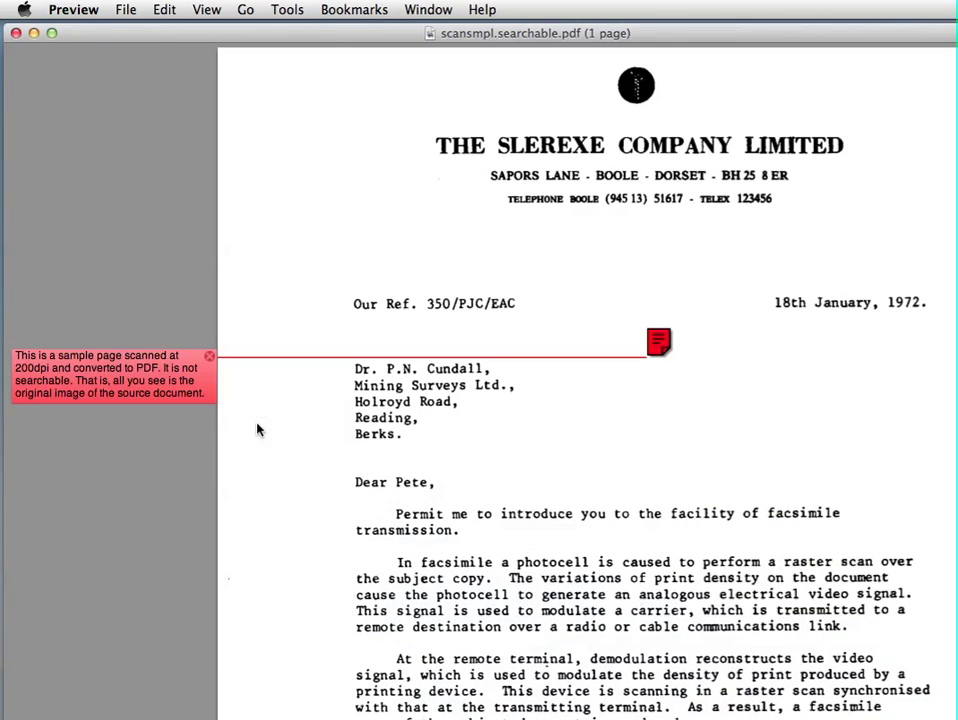
Shrink and reposition the scansmpl.searchable.pdf window, and test selecting the letter's body text.
{"action": "left_click_drag", "start_coordinate": [955, 716], "coordinate": [800, 657]}
{"action": "left_click_drag", "start_coordinate": [263, 38], "coordinate": [305, 48]}
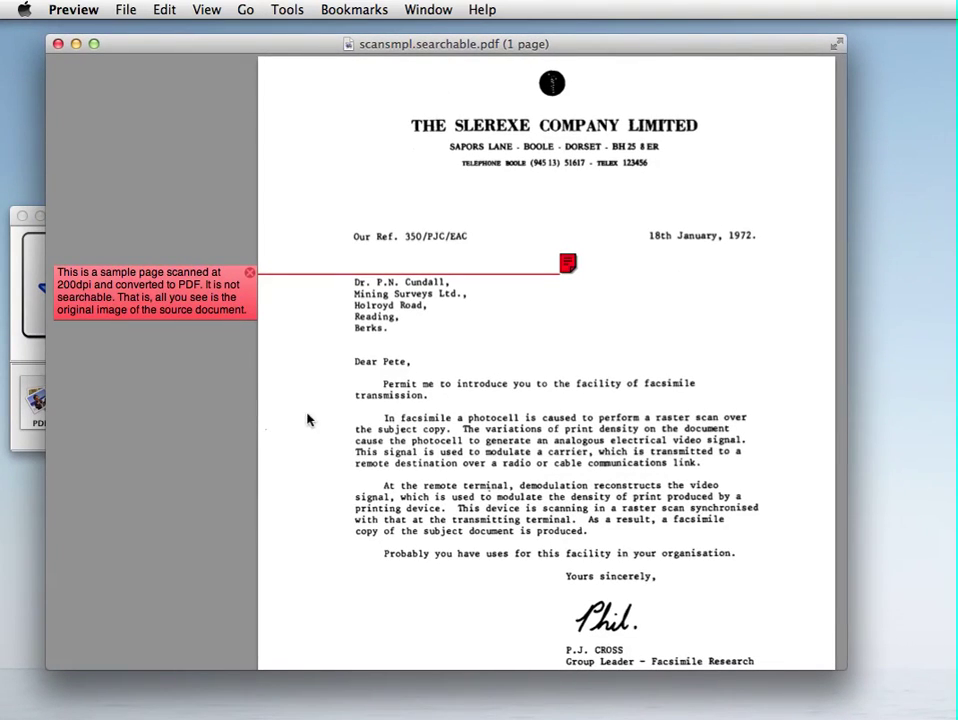
{"action": "left_click_drag", "start_coordinate": [353, 358], "coordinate": [797, 560]}
{"action": "left_click", "coordinate": [498, 416]}
Search scansmpl.searchable.pdf for "facsimile" and close the document.
{"action": "key", "text": "super+f"}
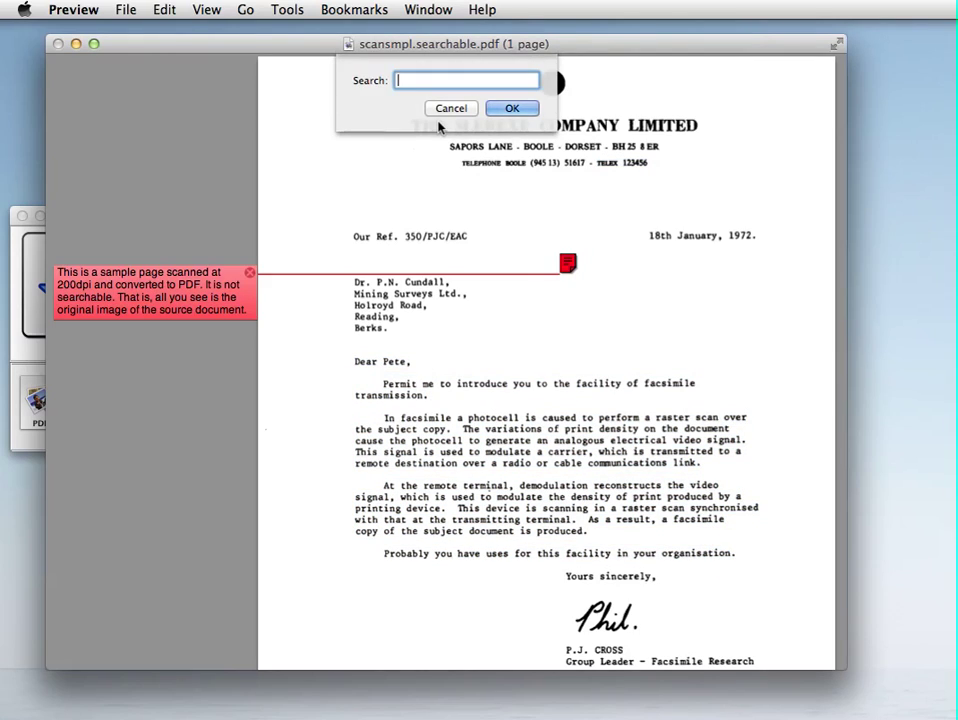
{"action": "type", "text": "facsimile"}
{"action": "key", "text": "Return"}
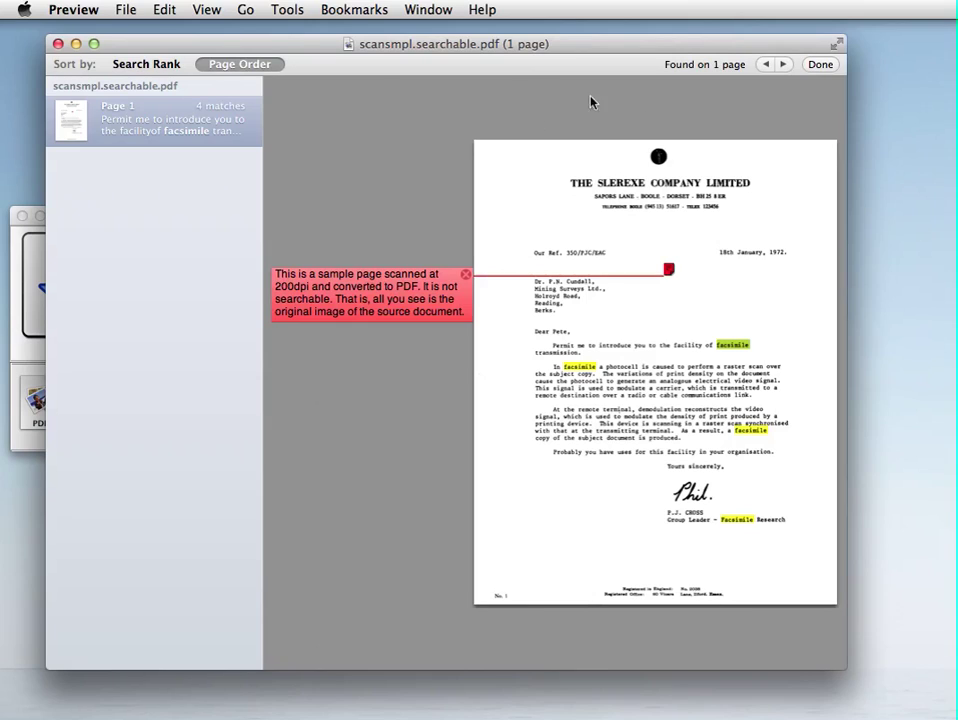
{"action": "left_click", "coordinate": [57, 44]}
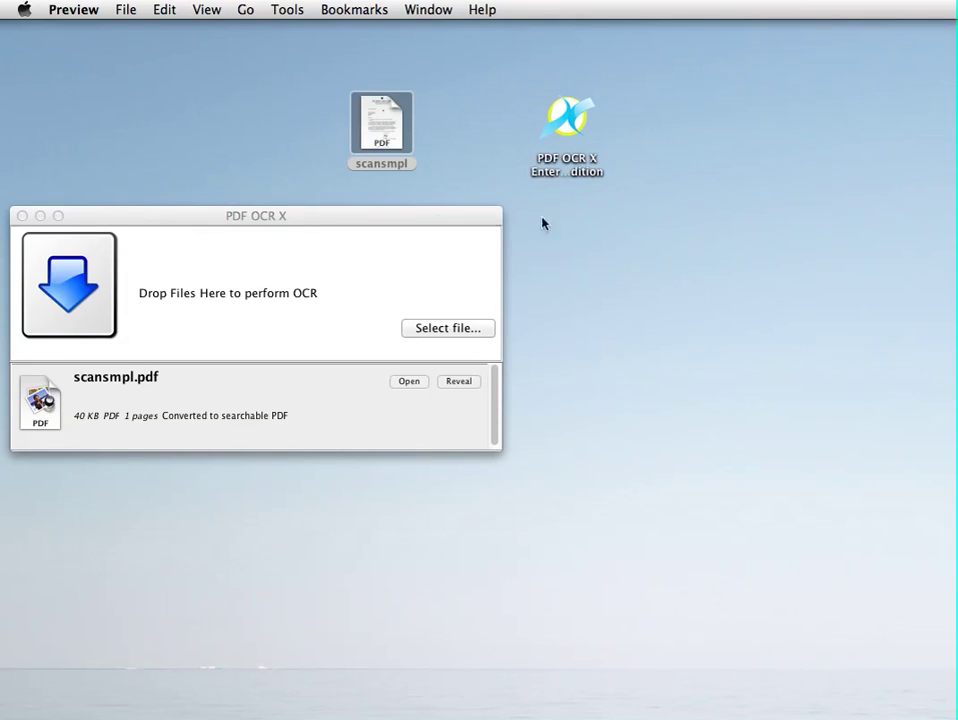
Move the scansmpl.searchable.pdf file on the desktop to between the scansmpl file and the PDF OCR X application.
{"action": "left_click_drag", "start_coordinate": [594, 391], "coordinate": [633, 327]}
{"action": "left_click", "coordinate": [712, 297]}
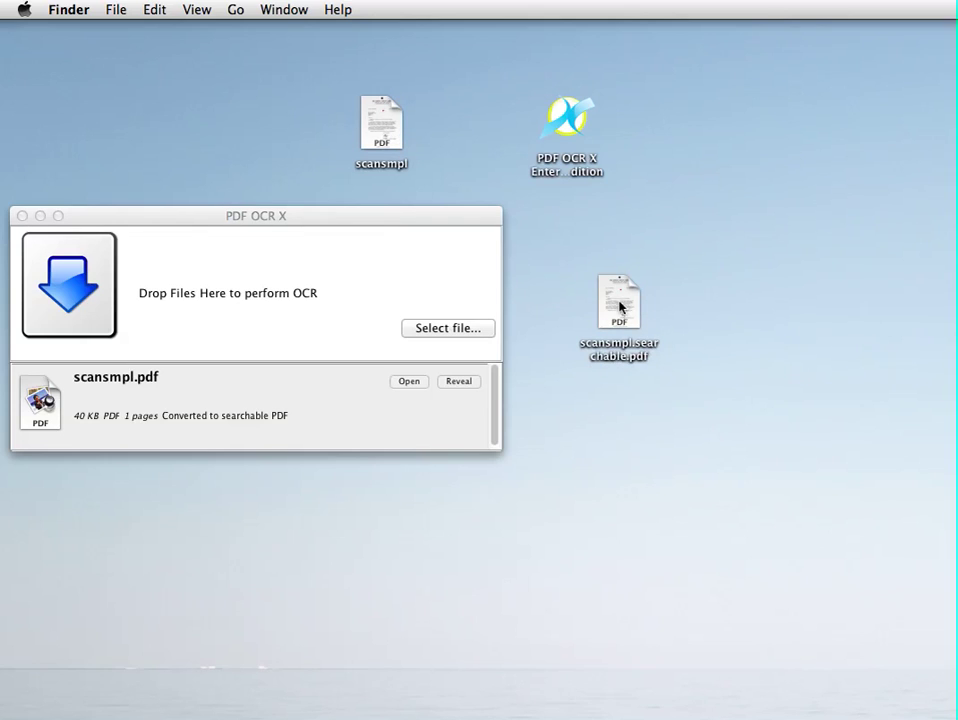
{"action": "left_click_drag", "start_coordinate": [620, 305], "coordinate": [470, 127]}
{"action": "left_click", "coordinate": [710, 214]}
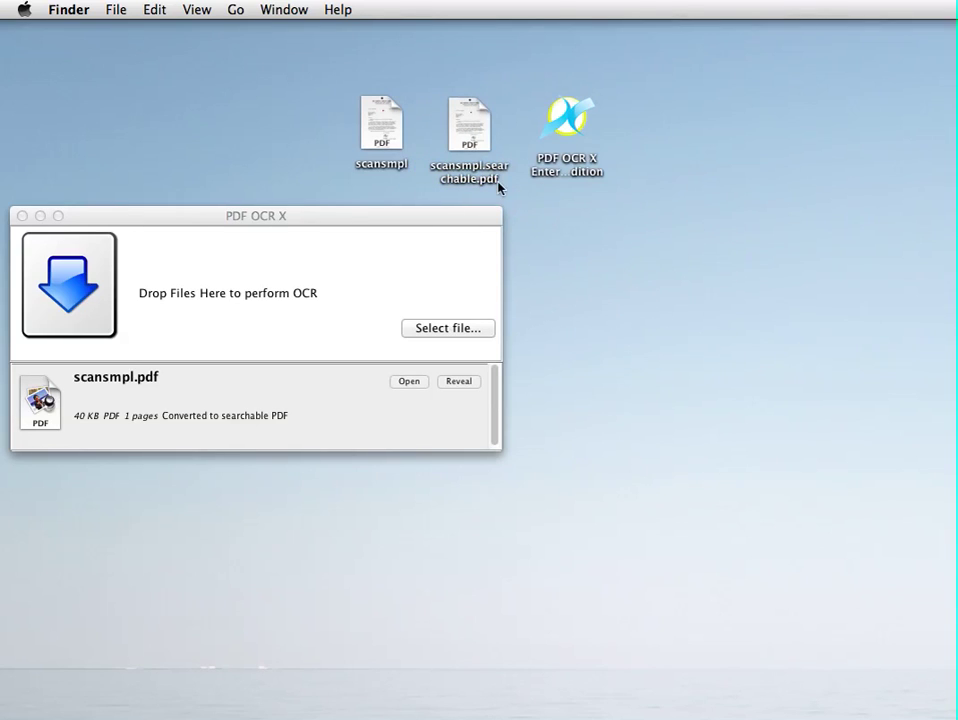
Load scansmpl.pdf into the open PDF OCR X window and convert it to plain text, with output to the Desktop.
{"action": "left_click_drag", "start_coordinate": [567, 122], "coordinate": [230, 292]}
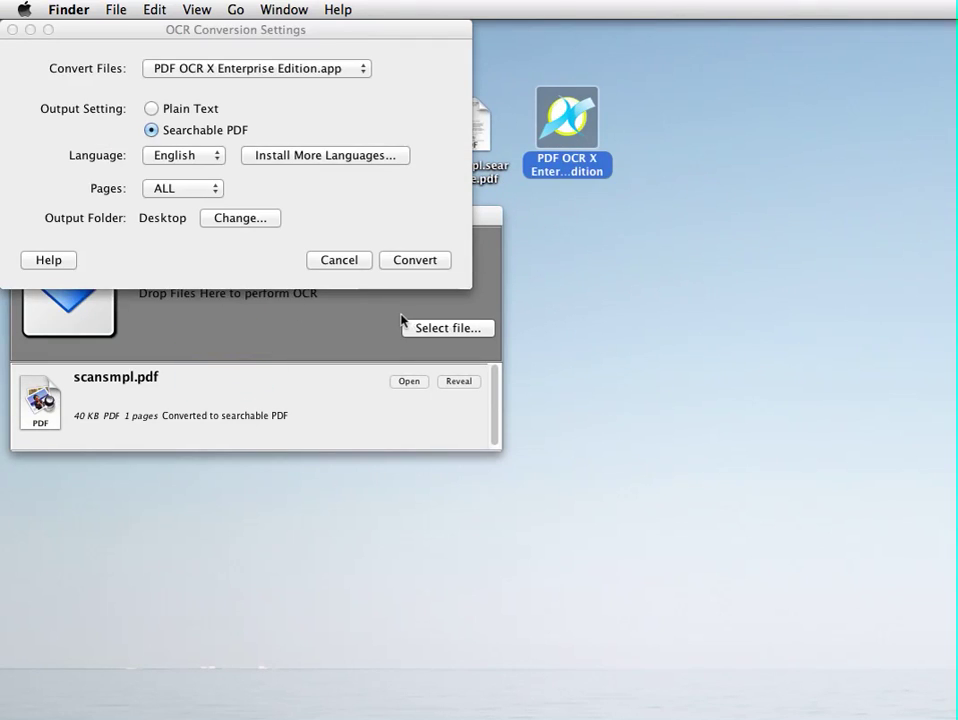
{"action": "left_click", "coordinate": [340, 260]}
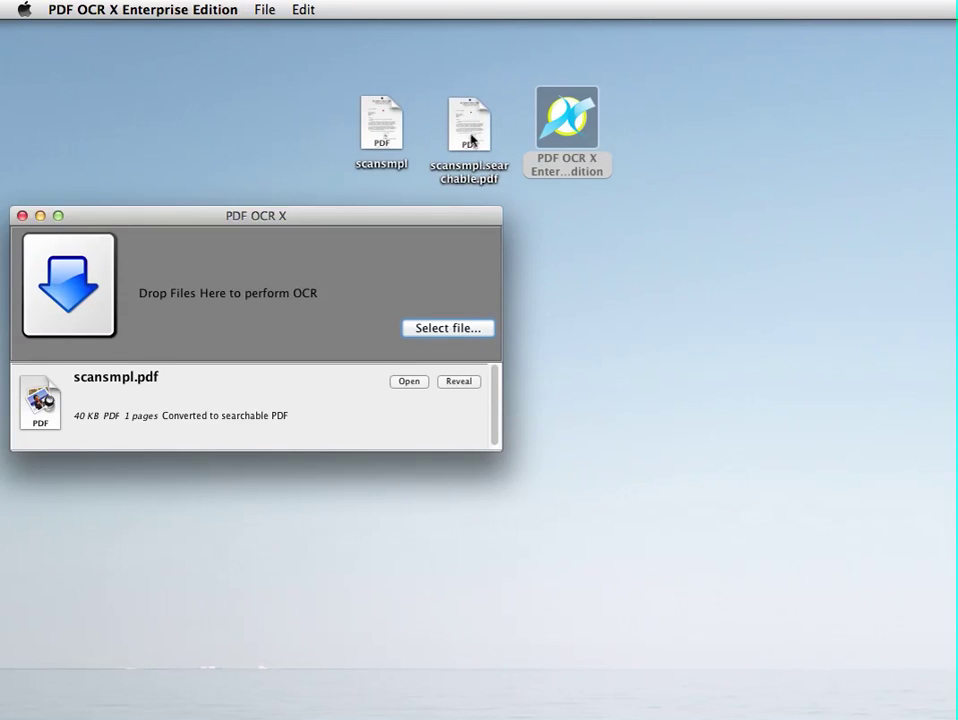
{"action": "left_click_drag", "start_coordinate": [379, 124], "coordinate": [268, 298]}
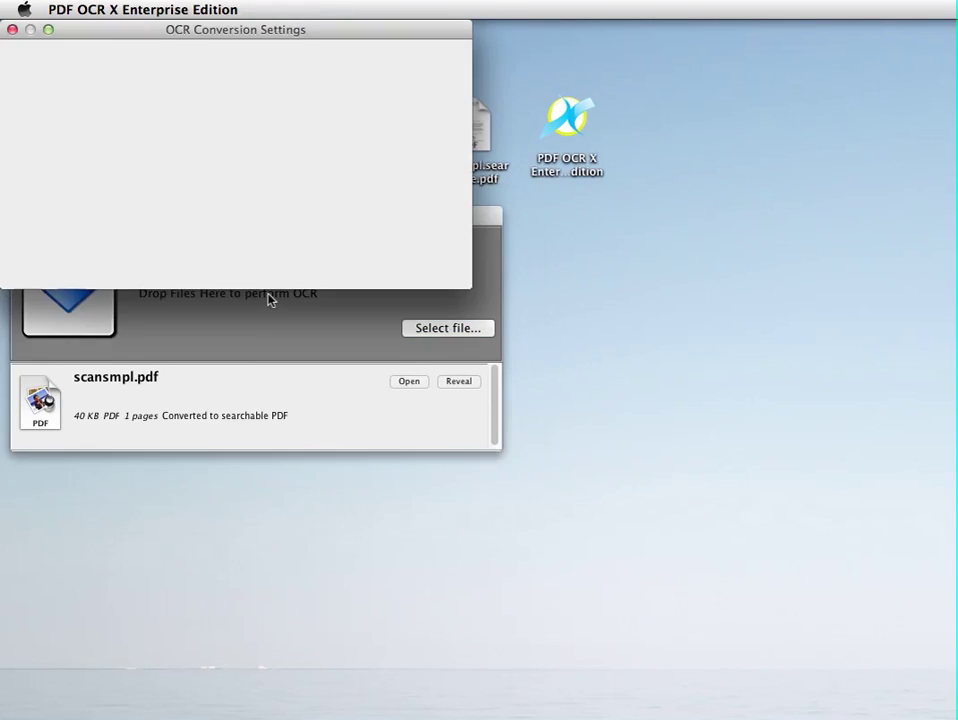
{"action": "mouse_move", "coordinate": [265, 37]}
{"action": "left_mouse_down"}
{"action": "mouse_move", "coordinate": [513, 140]}
{"action": "mouse_move", "coordinate": [713, 178]}
{"action": "mouse_move", "coordinate": [603, 122]}
{"action": "mouse_move", "coordinate": [385, 69]}
{"action": "left_mouse_up"}
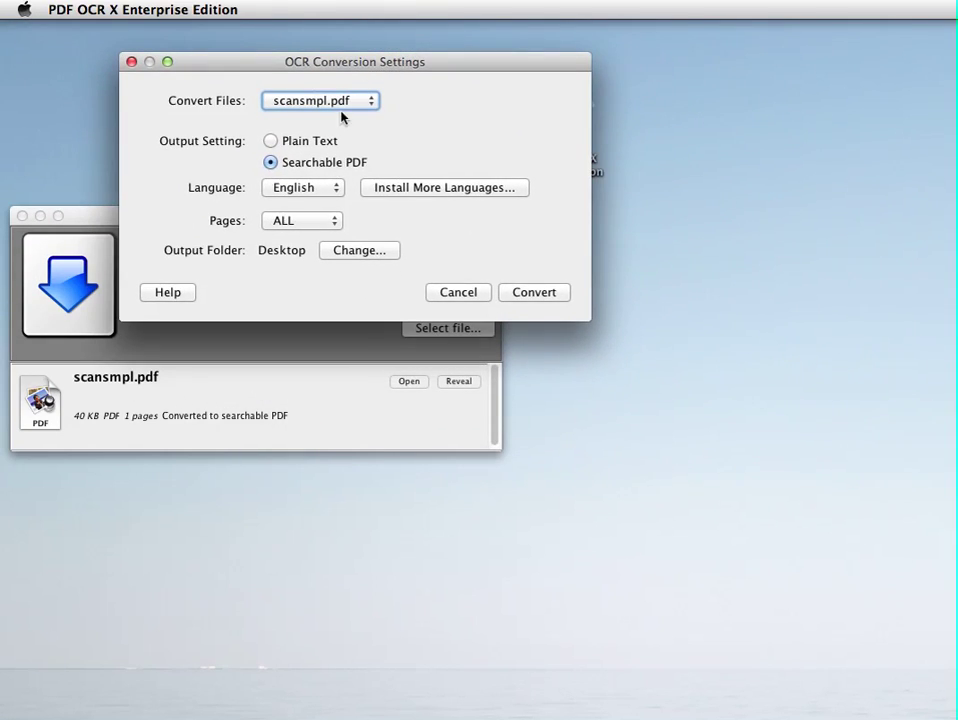
{"action": "left_click", "coordinate": [272, 143]}
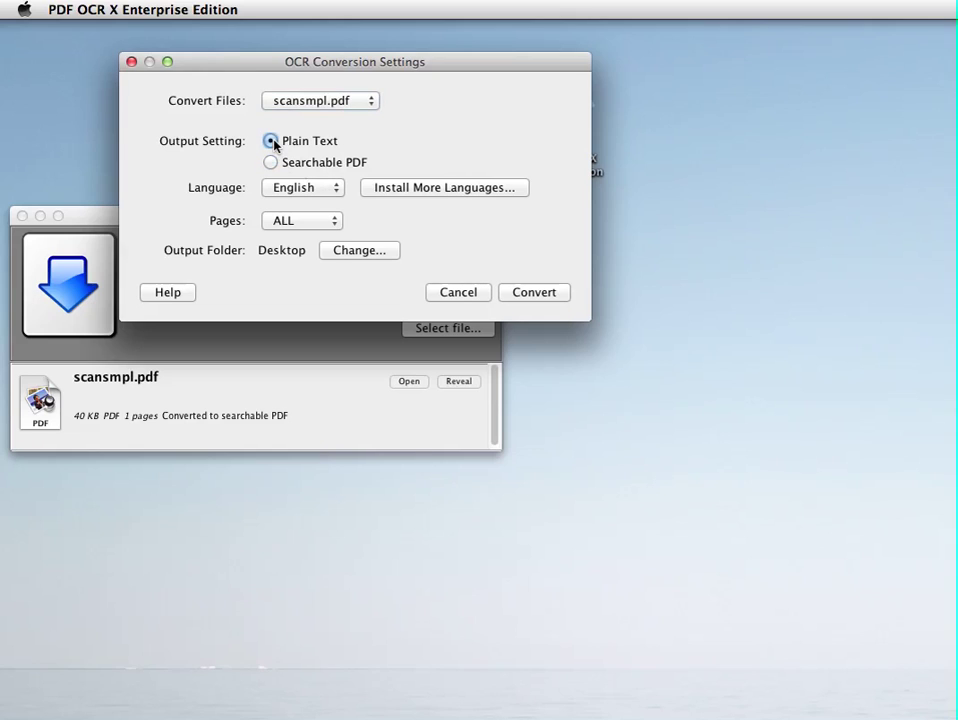
{"action": "left_click", "coordinate": [535, 292]}
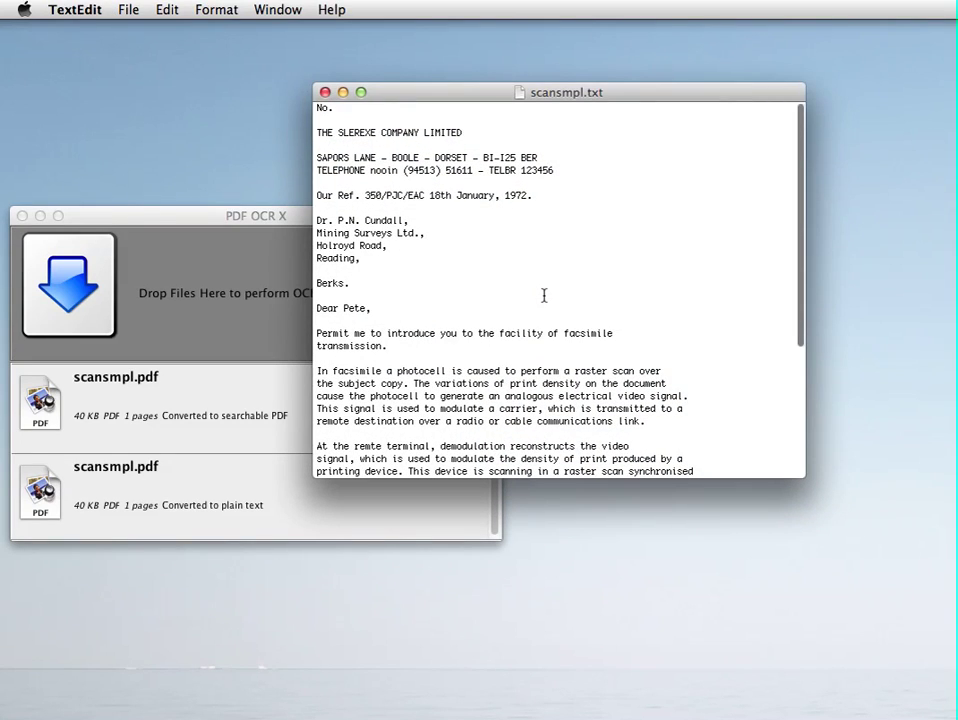
Review the converted letter in scansmpl.txt from the company heading down to the registered office line.
{"action": "scroll", "coordinate": [587, 317], "scroll_direction": "down", "scroll_amount": 5}
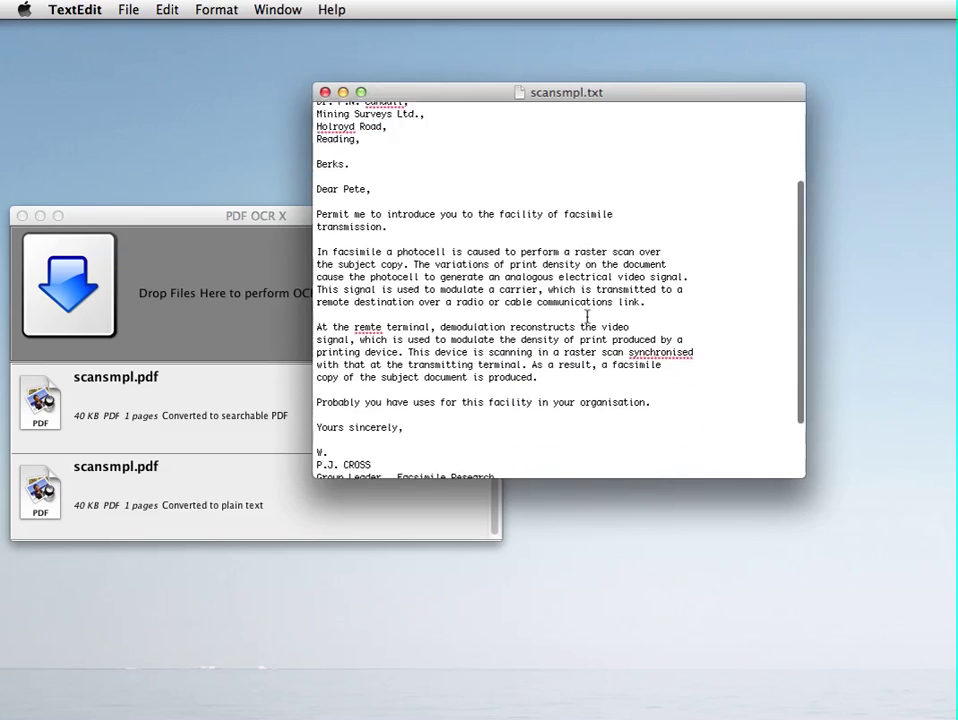
{"action": "scroll", "coordinate": [587, 317], "scroll_direction": "down", "scroll_amount": 1}
{"action": "scroll", "coordinate": [587, 317], "scroll_direction": "up", "scroll_amount": 5}
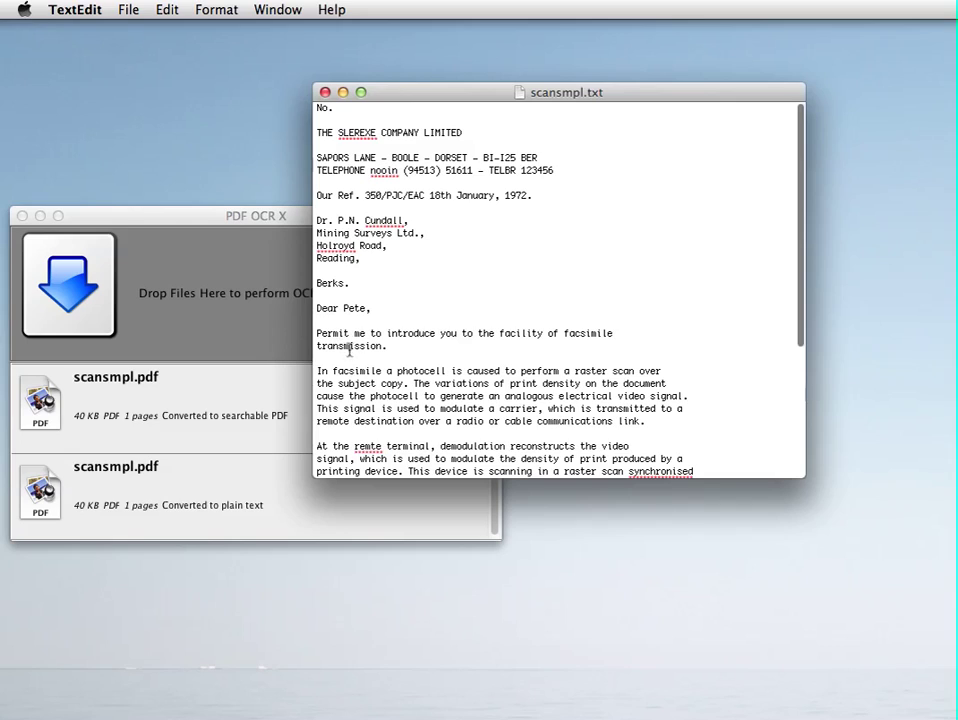
{"action": "scroll", "coordinate": [477, 443], "scroll_direction": "down", "scroll_amount": 5}
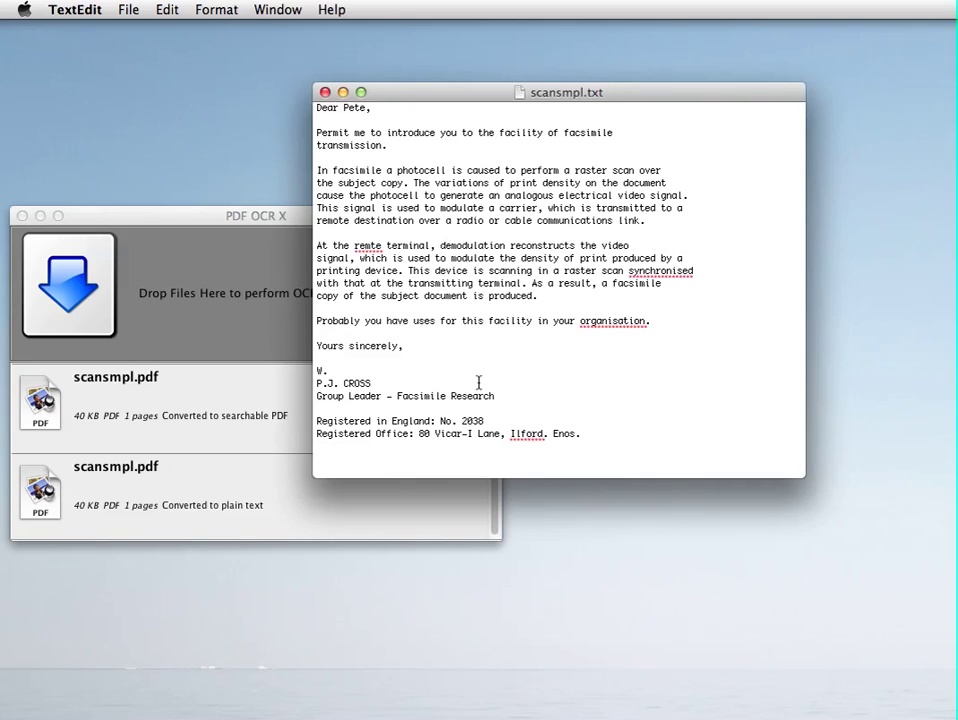
{"action": "scroll", "coordinate": [617, 344], "scroll_direction": "up", "scroll_amount": 5}
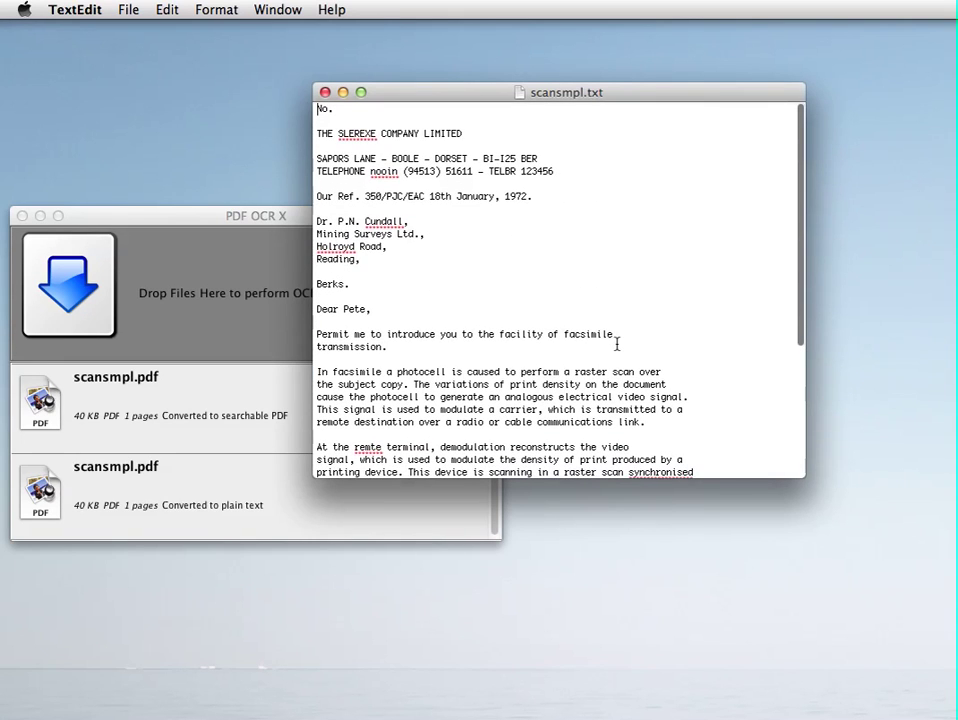
Enter test characters on the blank line before the "At the remte terminal" paragraph, and delete them again.
{"action": "scroll", "coordinate": [604, 330], "scroll_direction": "down", "scroll_amount": 3}
{"action": "left_click", "coordinate": [478, 328]}
{"action": "type", "text": "asfkfsjkfsda"}
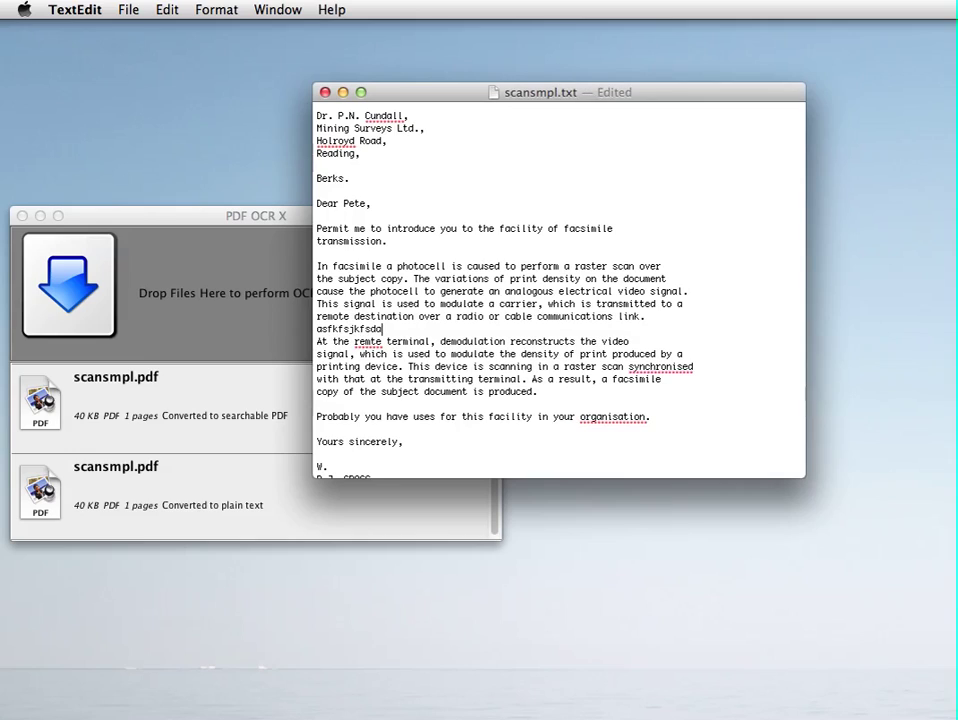
{"action": "key", "text": "BackSpace"}
{"action": "key", "text": "BackSpace"}
{"action": "key", "text": "BackSpace"}
{"action": "key", "text": "BackSpace"}
{"action": "key", "text": "BackSpace"}
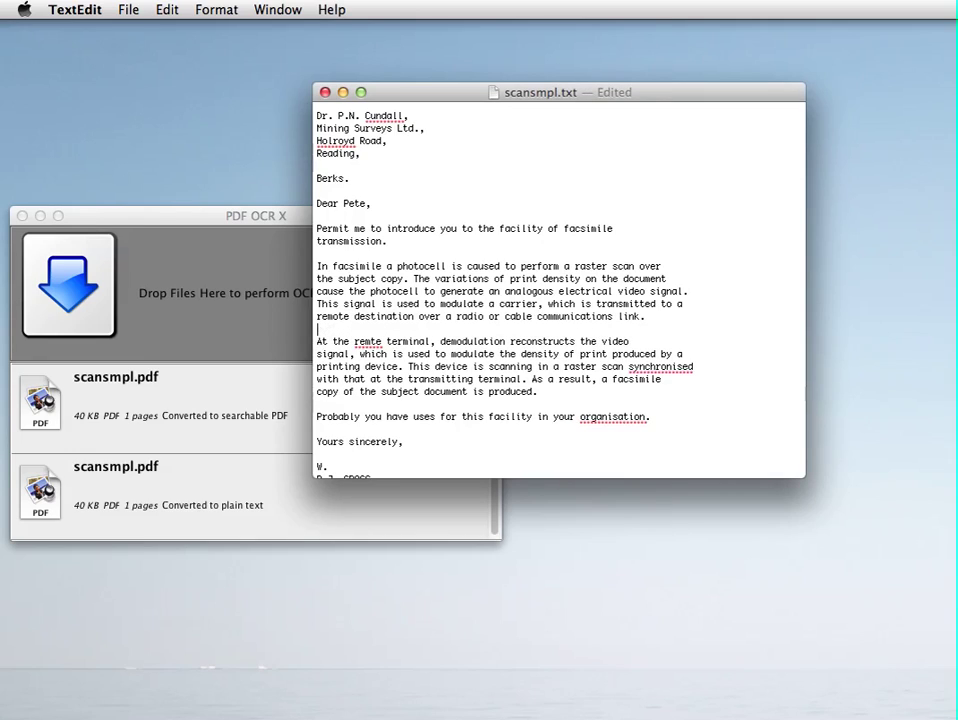